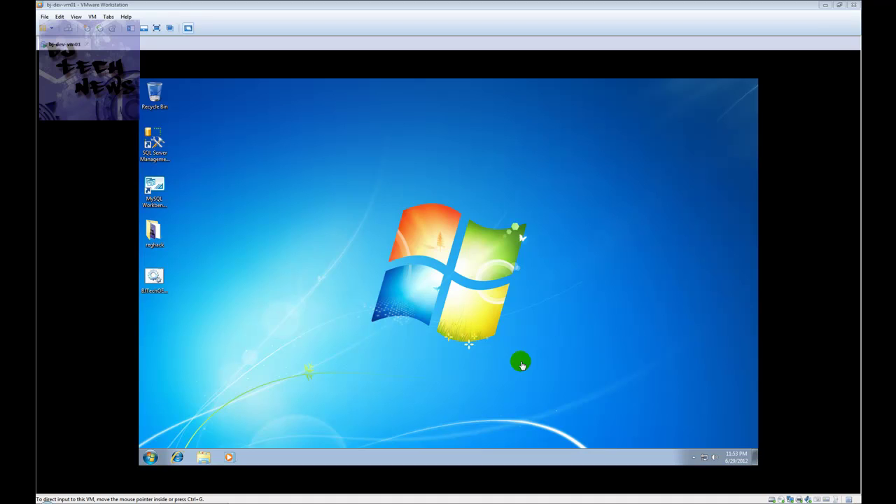
Run winver in the Windows 7 VM and move About Windows right of centre.
{"action": "left_click", "coordinate": [151, 457]}
{"action": "left_click", "coordinate": [152, 458]}
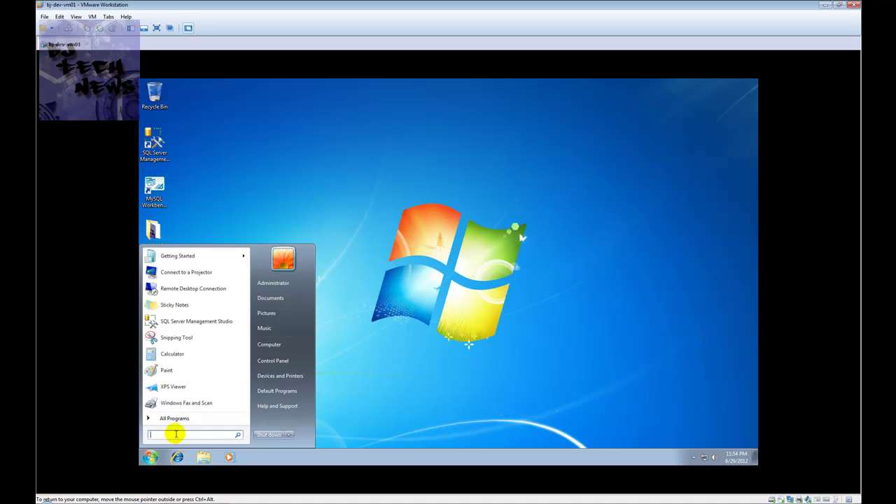
{"action": "type", "text": "win"}
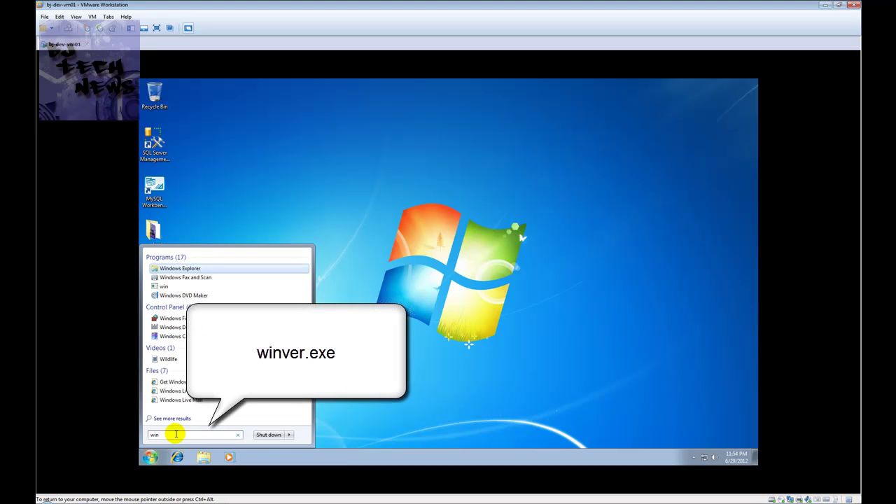
{"action": "type", "text": "ver.ex"}
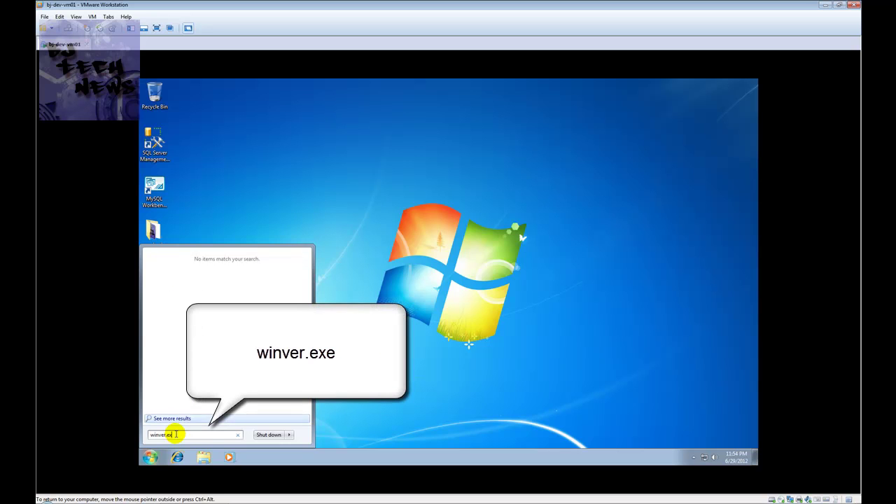
{"action": "key", "text": "Return"}
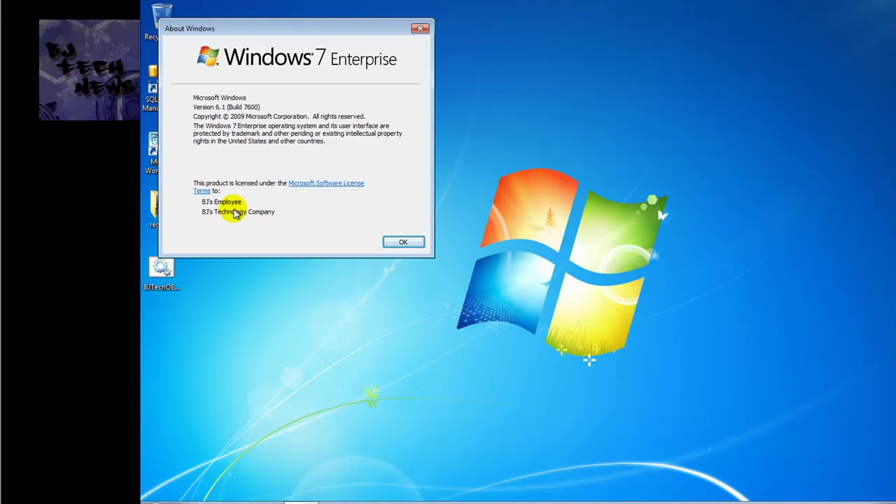
{"action": "left_click_drag", "start_coordinate": [353, 24], "coordinate": [616, 42]}
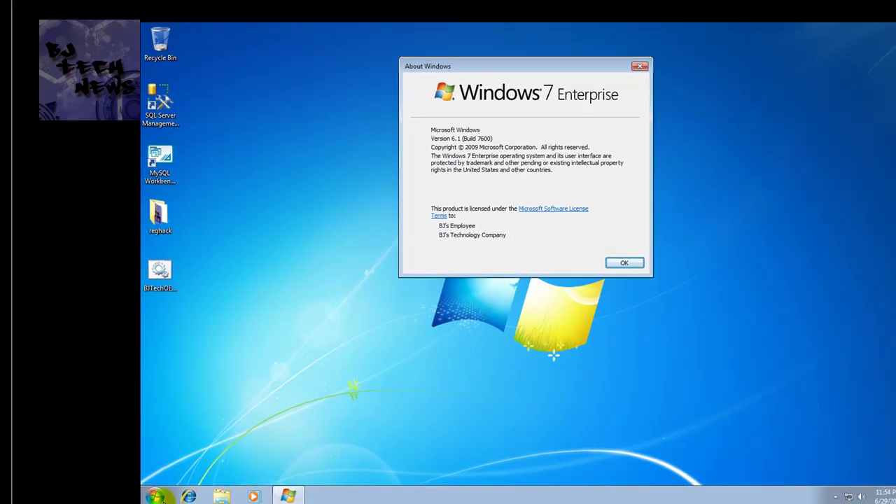
{"action": "left_click", "coordinate": [156, 493]}
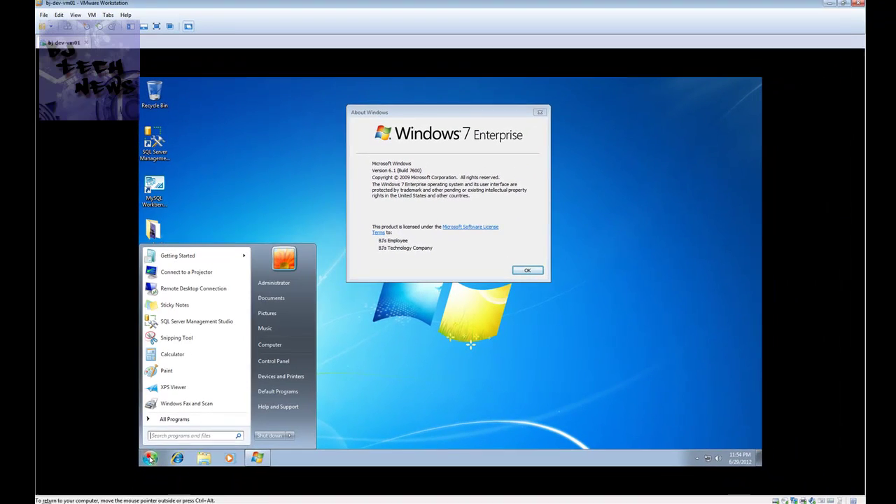
Launch Registry Editor by searching regedit from the Start menu.
{"action": "left_click", "coordinate": [181, 435]}
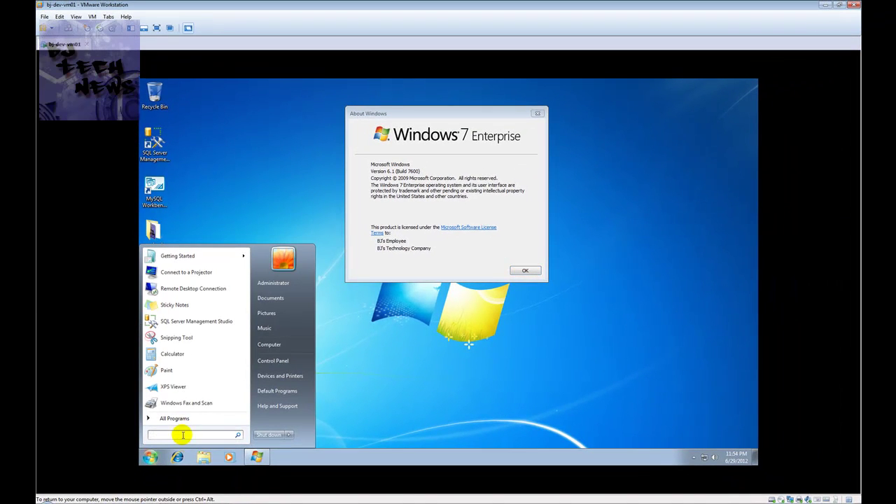
{"action": "type", "text": "regedit"}
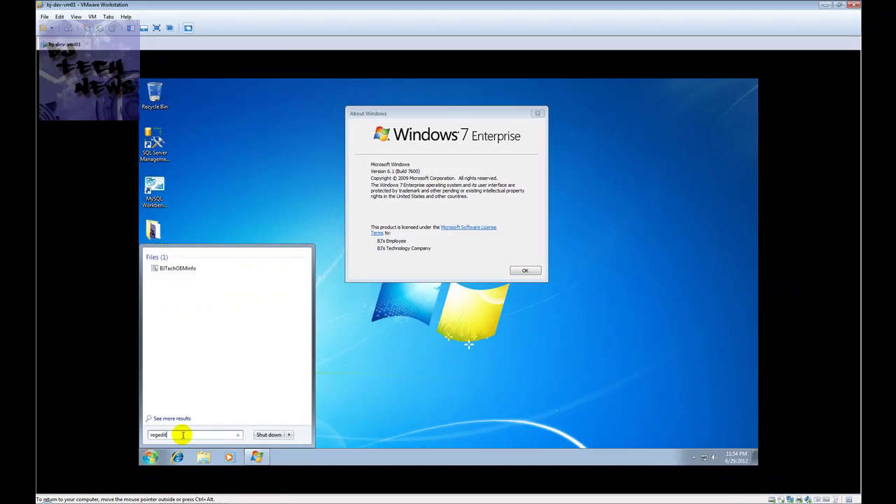
{"action": "key", "text": "Return"}
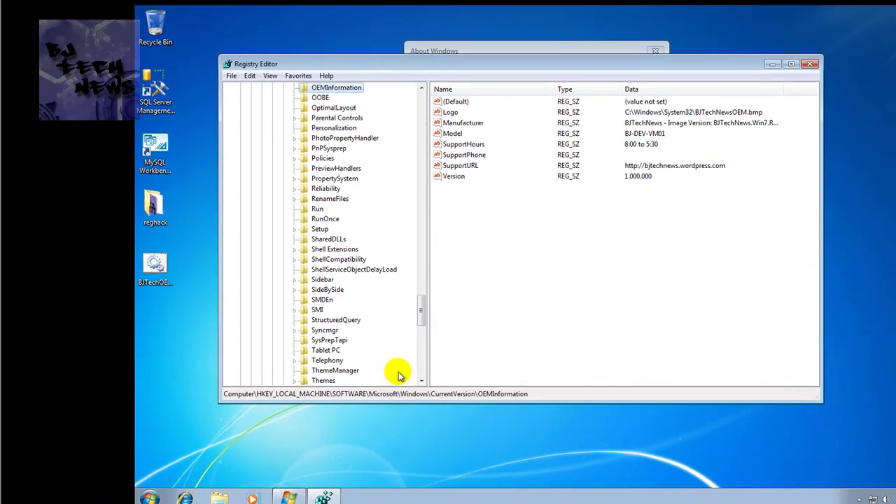
{"action": "mouse_move", "coordinate": [421, 310]}
{"action": "left_mouse_down"}
{"action": "mouse_move", "coordinate": [401, 206]}
{"action": "mouse_move", "coordinate": [421, 310]}
{"action": "left_mouse_up"}
Collapse SOFTWARE and HKEY_LOCAL_MACHINE, then re-expand HKEY_LOCAL_MACHINE to its top-level keys.
{"action": "left_click", "coordinate": [250, 76]}
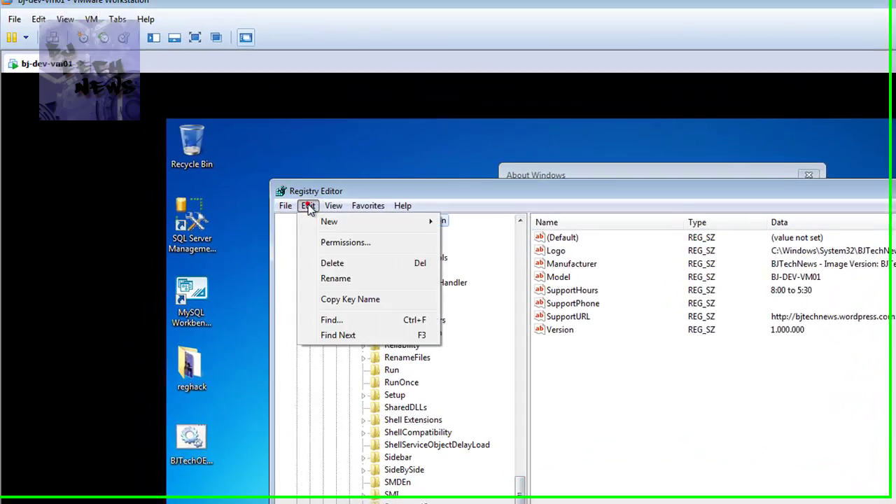
{"action": "mouse_move", "coordinate": [354, 209]}
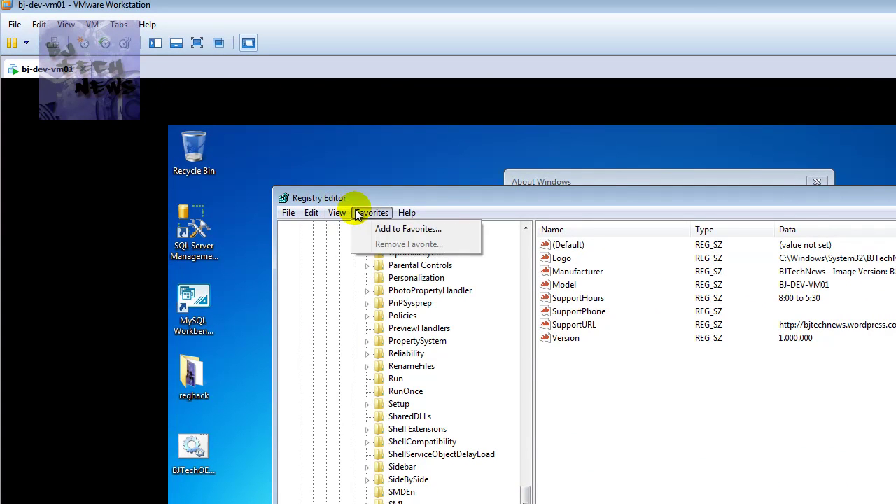
{"action": "left_click_drag", "start_coordinate": [524, 464], "coordinate": [525, 220]}
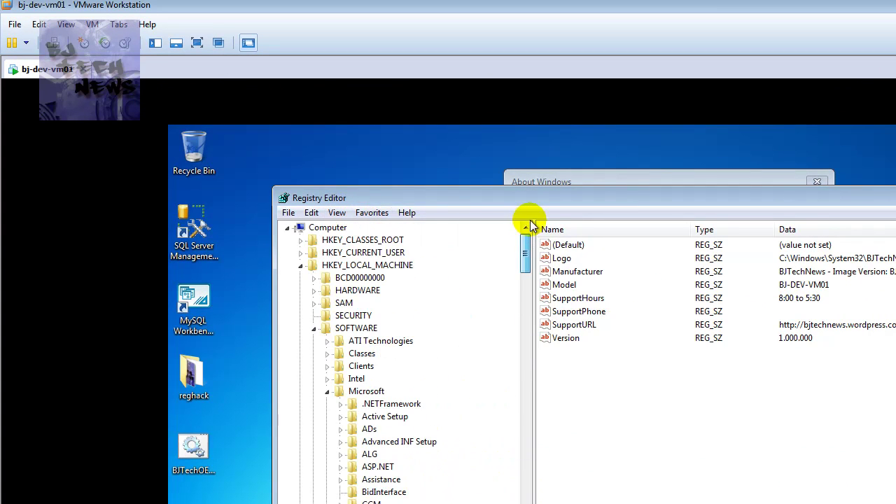
{"action": "left_click", "coordinate": [314, 328]}
{"action": "left_click", "coordinate": [301, 266]}
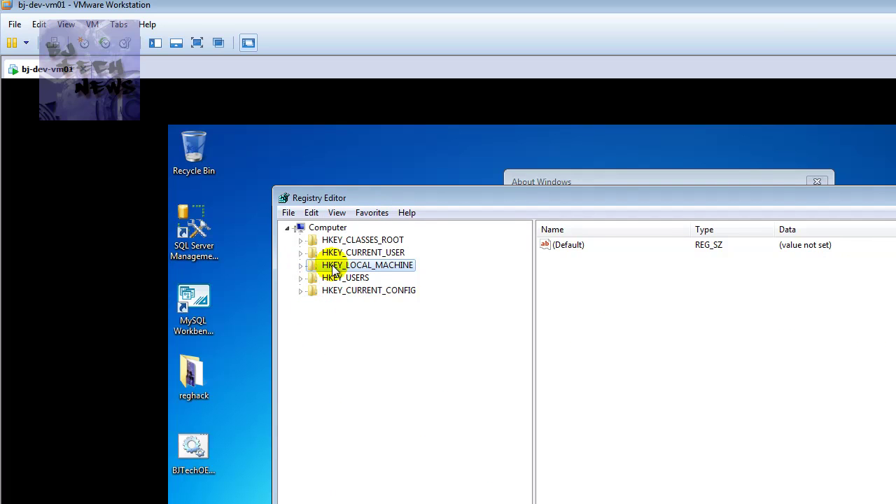
{"action": "left_click", "coordinate": [369, 266]}
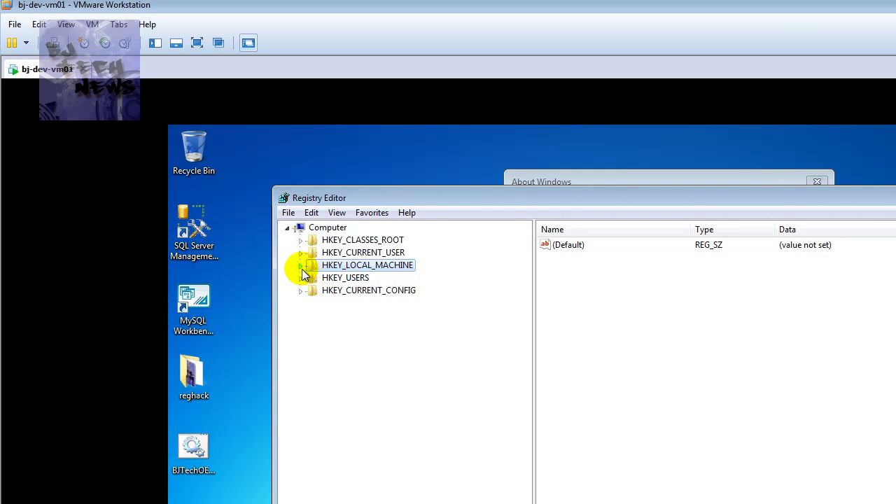
{"action": "left_click", "coordinate": [301, 265]}
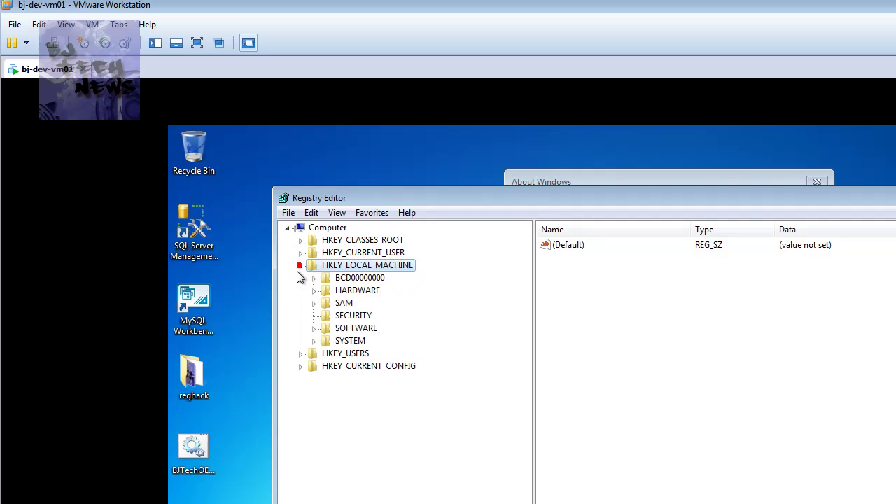
Expand SOFTWARE and select its Microsoft key.
{"action": "left_click", "coordinate": [315, 330]}
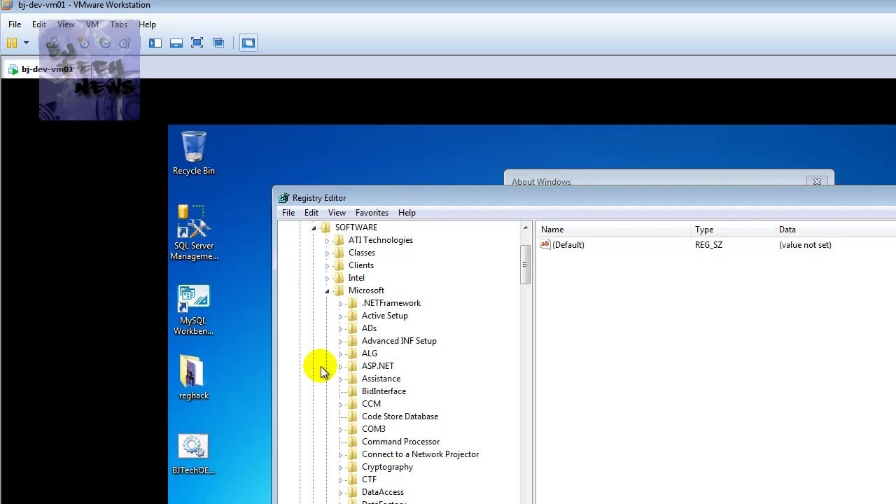
{"action": "scroll", "coordinate": [366, 436], "scroll_direction": "down", "scroll_amount": 20}
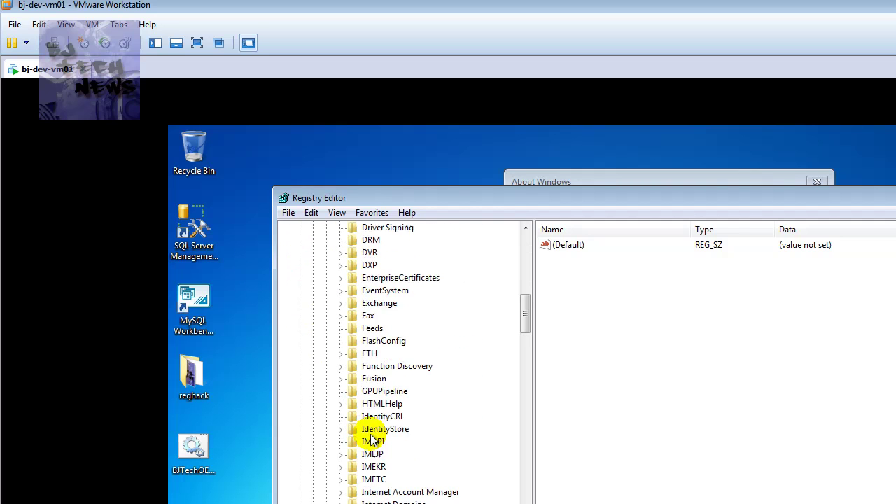
{"action": "scroll", "coordinate": [375, 441], "scroll_direction": "up", "scroll_amount": 1}
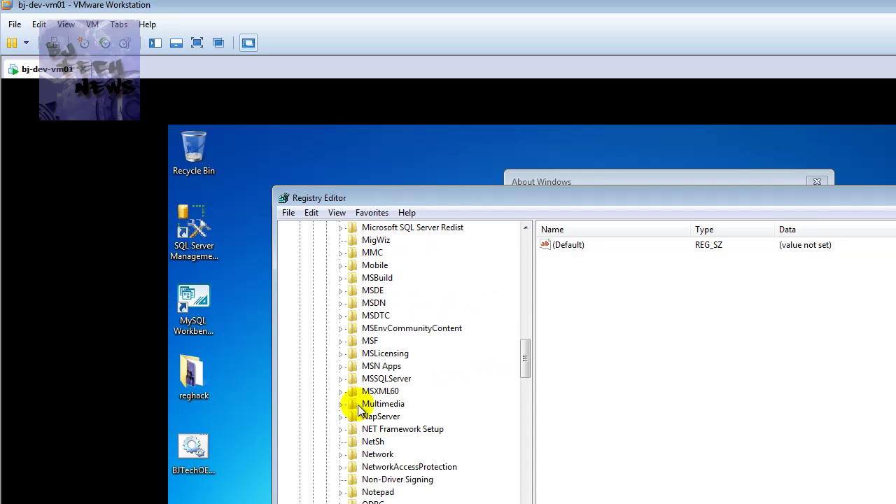
{"action": "scroll", "coordinate": [355, 333], "scroll_direction": "up", "scroll_amount": 4}
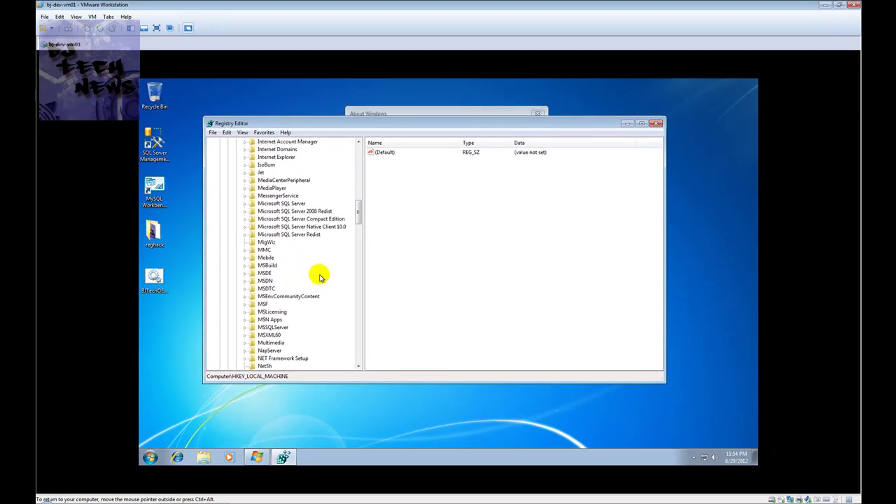
{"action": "scroll", "coordinate": [321, 279], "scroll_direction": "up", "scroll_amount": 1}
{"action": "scroll", "coordinate": [321, 280], "scroll_direction": "up", "scroll_amount": 20}
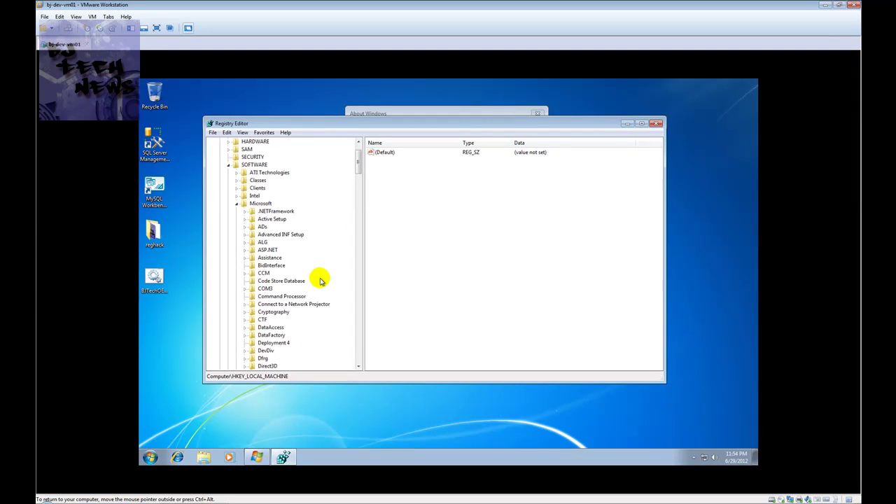
{"action": "left_click", "coordinate": [261, 204]}
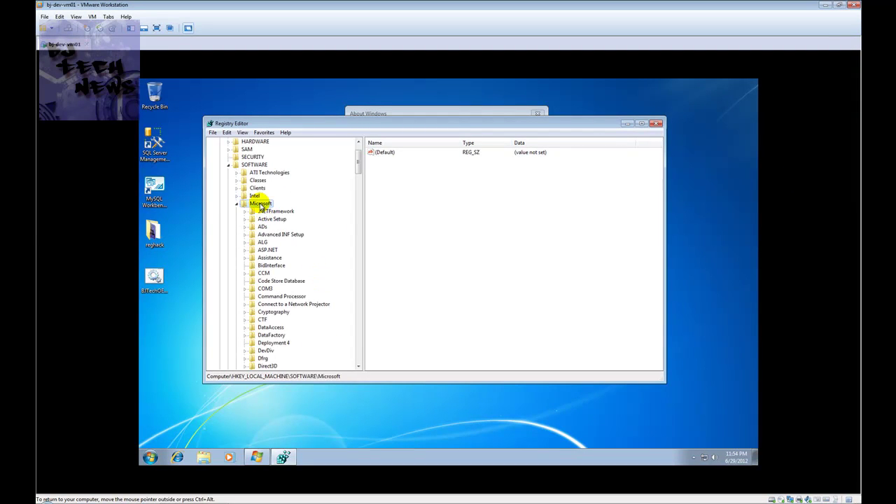
Collapse Windows, then expand Windows NT and its CurrentVersion key.
{"action": "scroll", "coordinate": [272, 276], "scroll_direction": "down", "scroll_amount": 6}
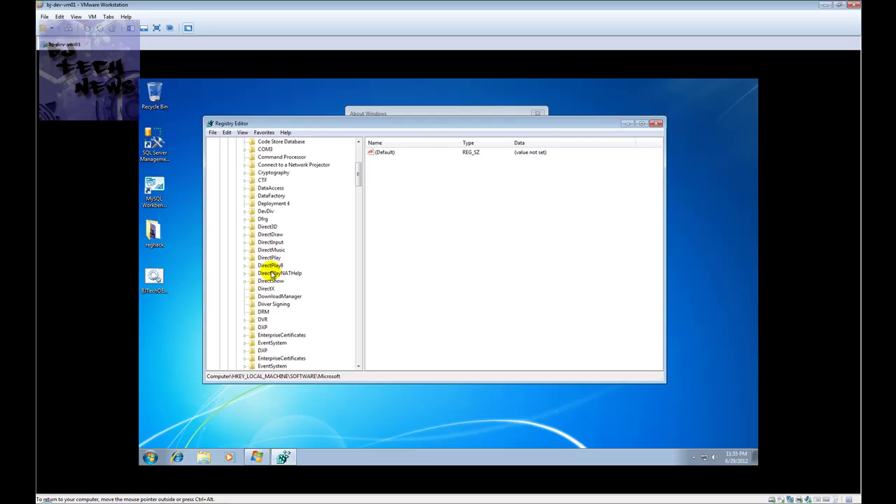
{"action": "scroll", "coordinate": [272, 275], "scroll_direction": "down", "scroll_amount": 20}
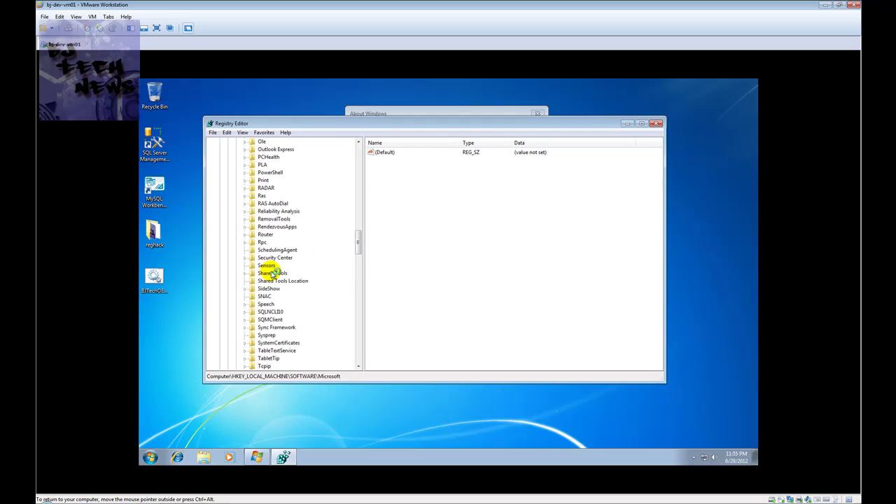
{"action": "scroll", "coordinate": [272, 276], "scroll_direction": "down", "scroll_amount": 15}
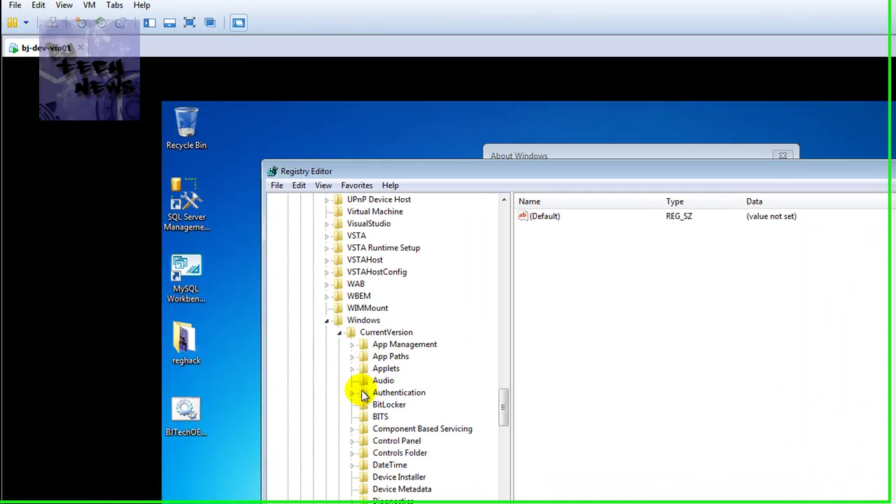
{"action": "left_click", "coordinate": [327, 320]}
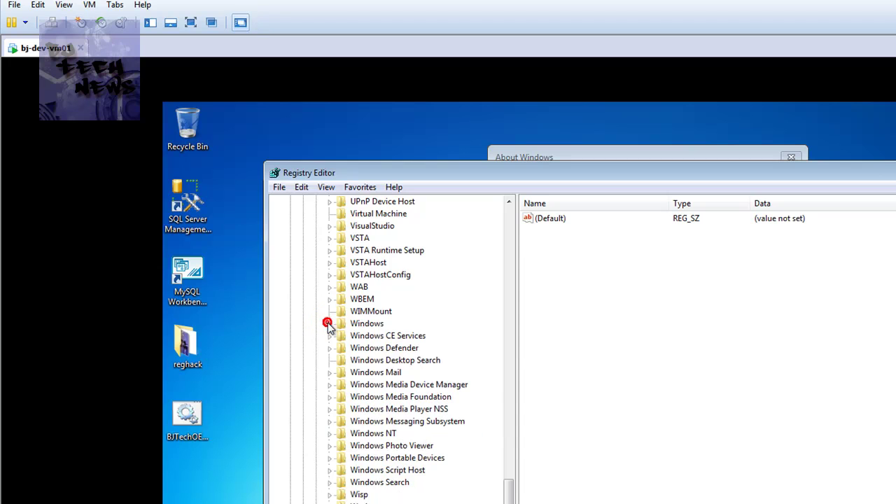
{"action": "left_click", "coordinate": [362, 435]}
{"action": "left_click", "coordinate": [330, 433]}
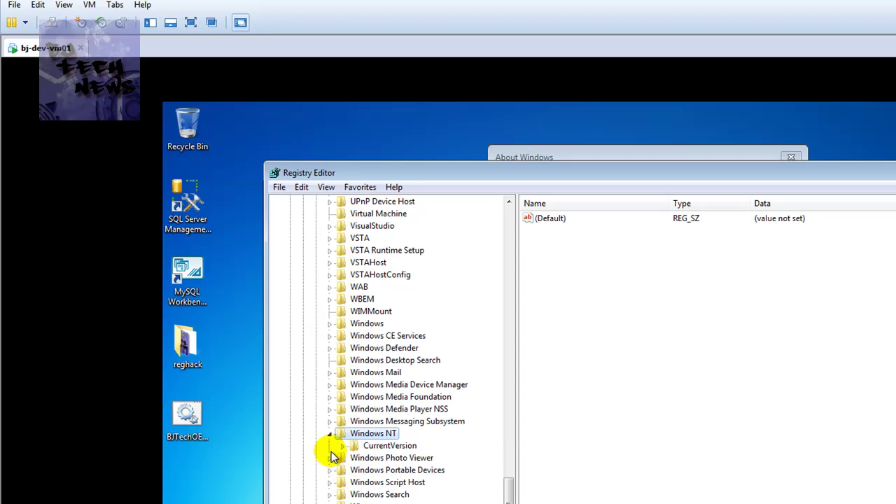
{"action": "left_click", "coordinate": [343, 445]}
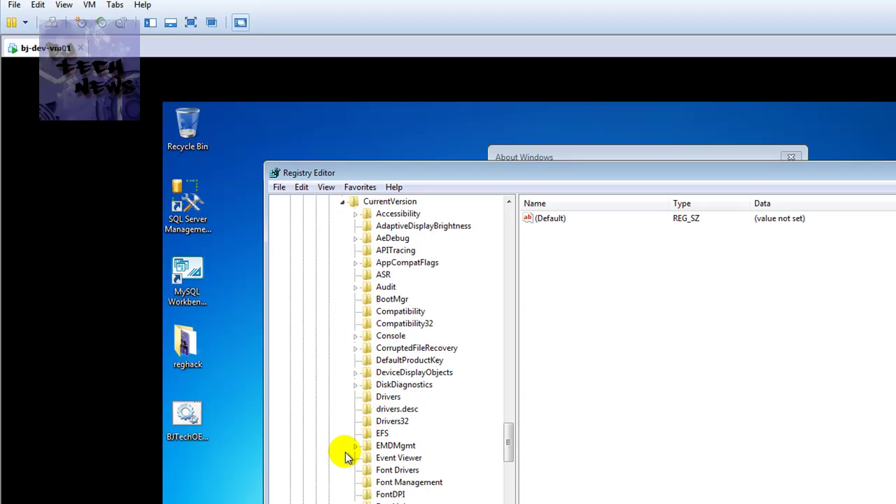
Show CurrentVersion's values, select RegisteredOrganization, and place Registry Editor beside About Windows.
{"action": "left_click", "coordinate": [397, 201]}
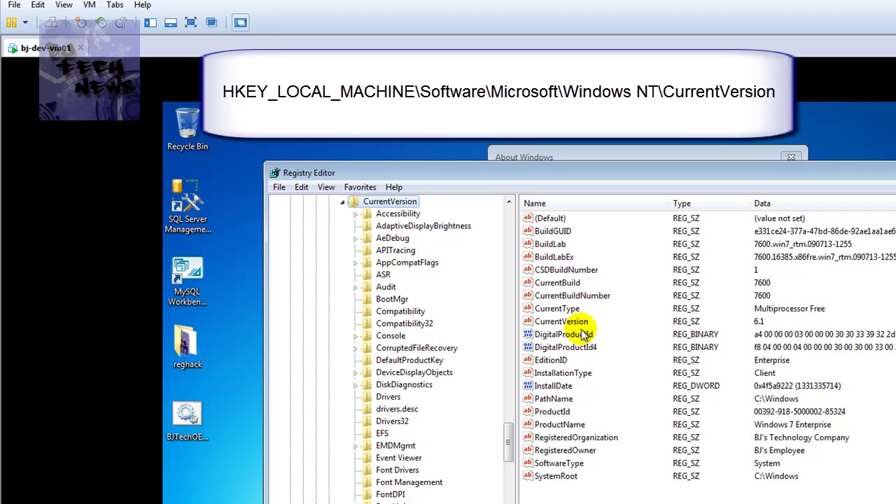
{"action": "left_click", "coordinate": [581, 438]}
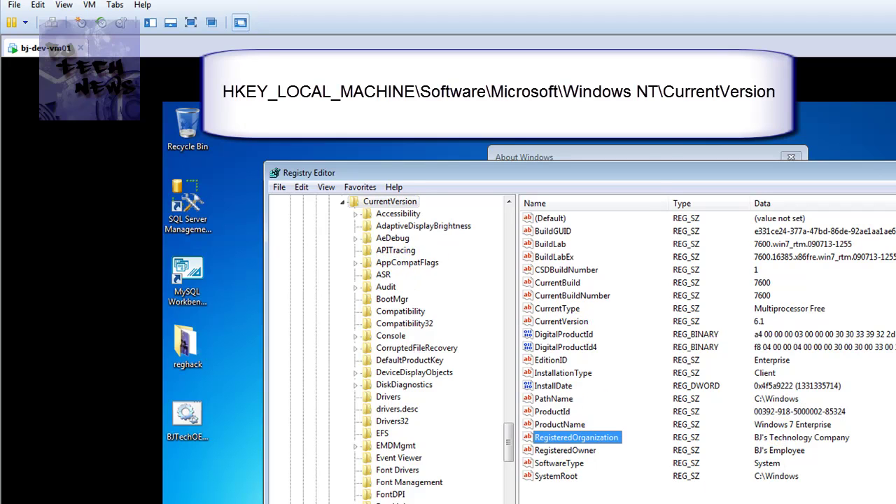
{"action": "left_click_drag", "start_coordinate": [643, 185], "coordinate": [165, 223]}
{"action": "left_click_drag", "start_coordinate": [678, 163], "coordinate": [888, 167]}
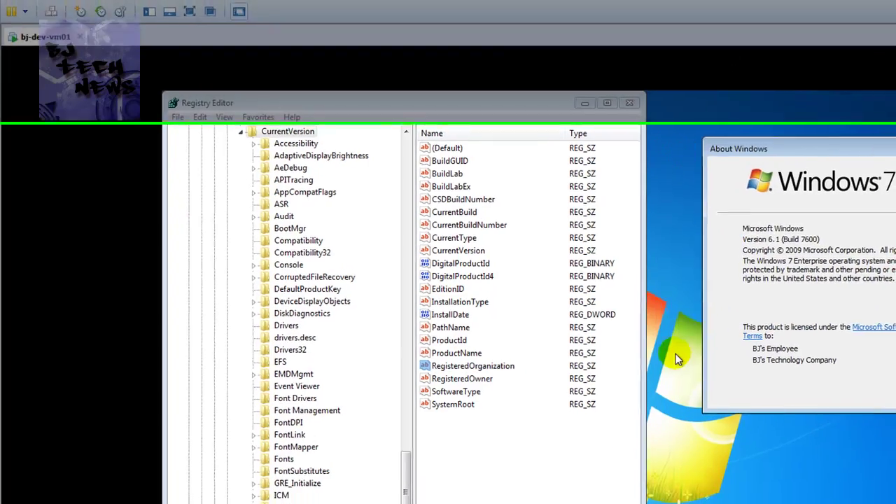
{"action": "left_click_drag", "start_coordinate": [447, 480], "coordinate": [501, 483]}
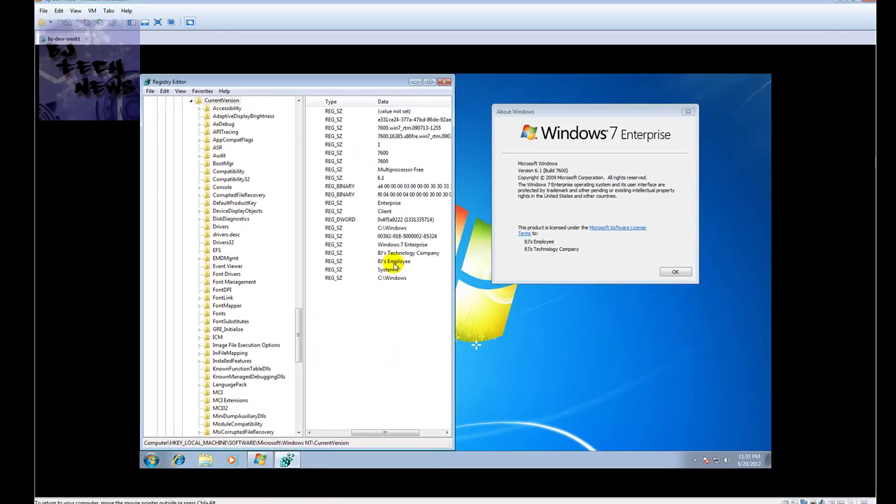
Change RegisteredOrganization to BJTechNews.
{"action": "left_click_drag", "start_coordinate": [388, 432], "coordinate": [329, 432]}
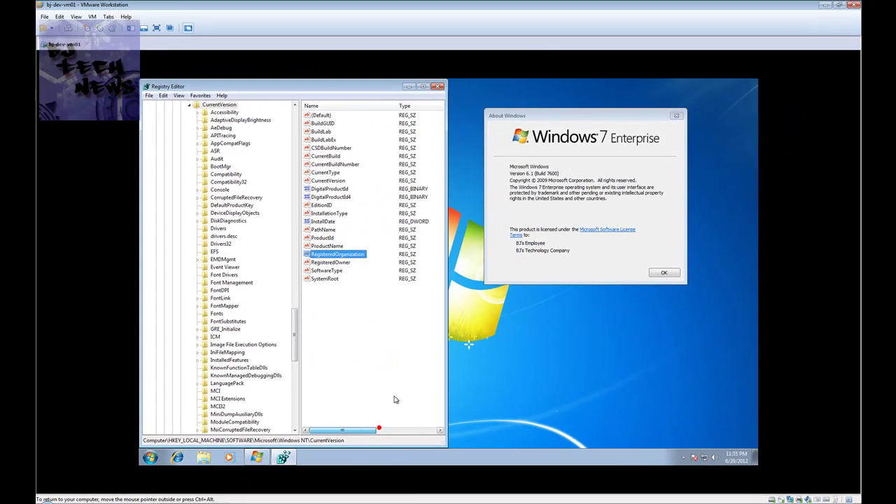
{"action": "double_click", "coordinate": [380, 87]}
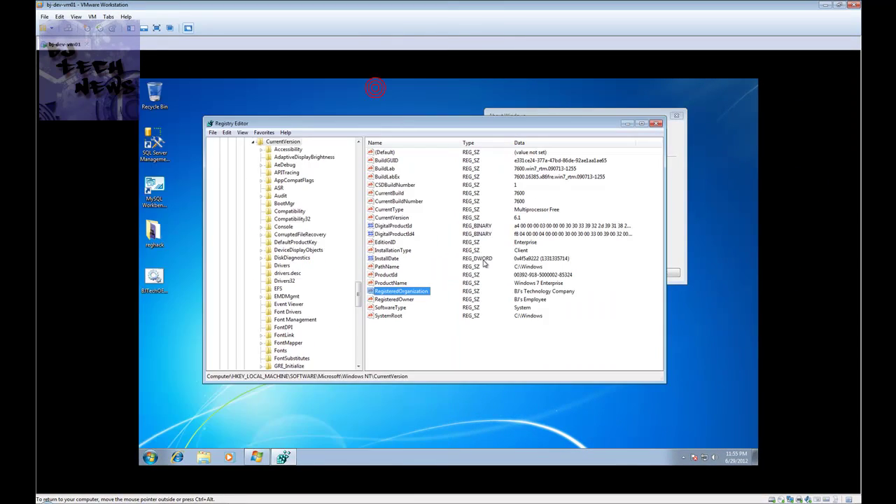
{"action": "double_click", "coordinate": [463, 291]}
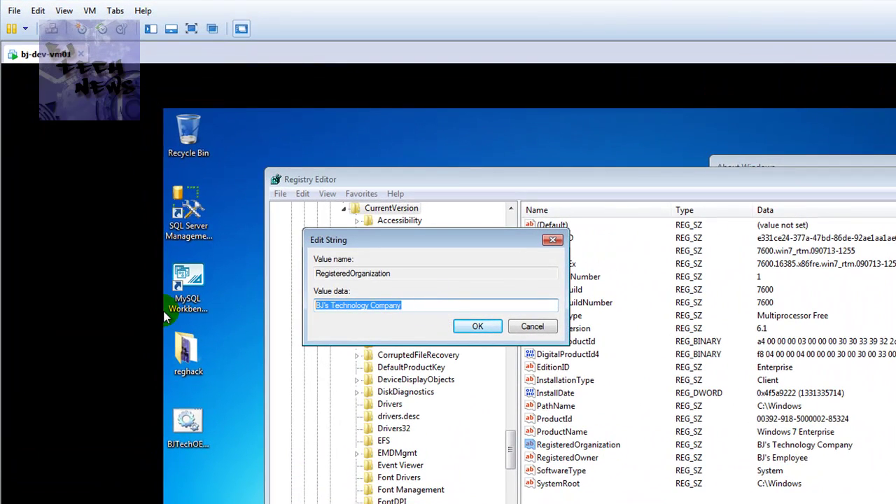
{"action": "type", "text": "BJ"}
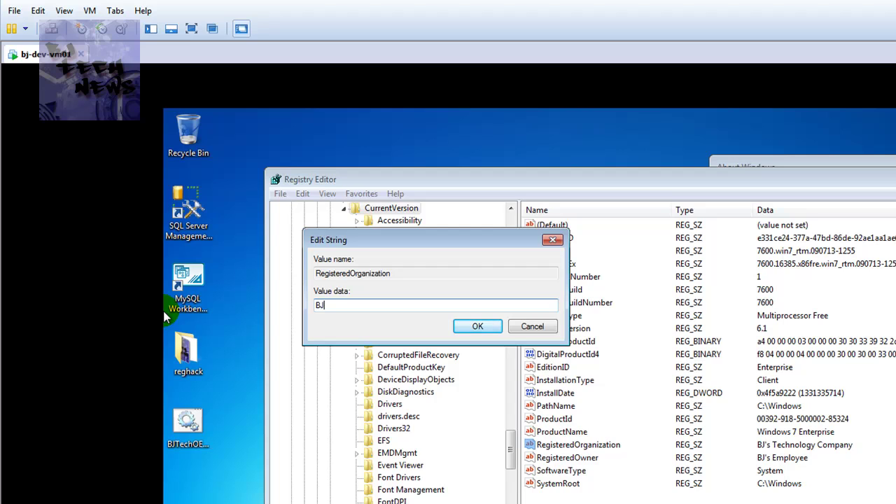
{"action": "type", "text": "TechNews"}
{"action": "left_click", "coordinate": [490, 327]}
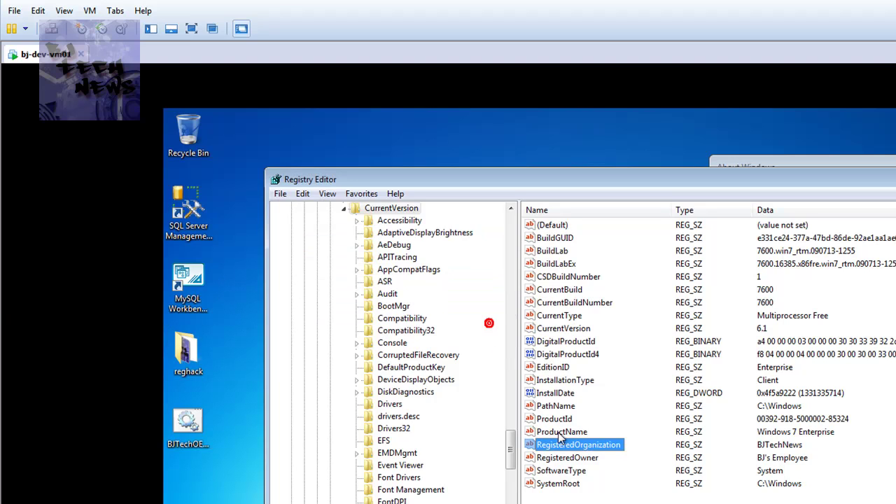
Change RegisteredOwner to BJTech Employee.
{"action": "double_click", "coordinate": [584, 458]}
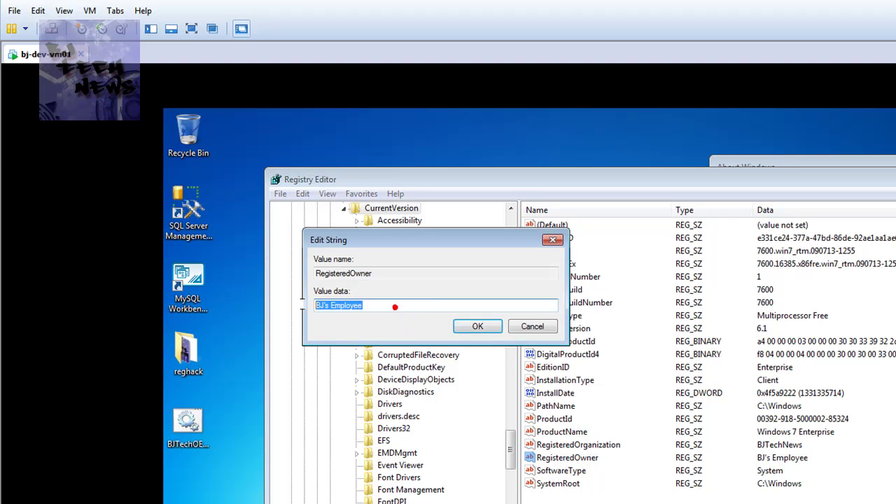
{"action": "type", "text": "BJTec"}
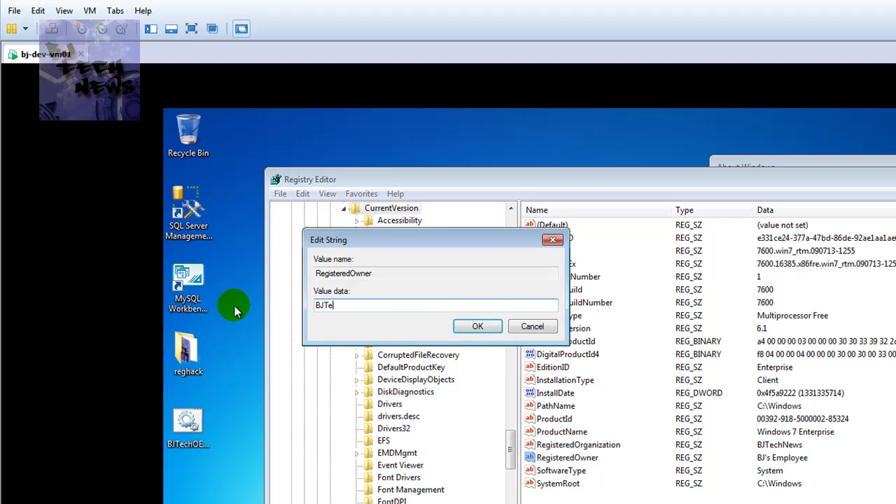
{"action": "type", "text": "h Employee"}
{"action": "key", "text": "Return"}
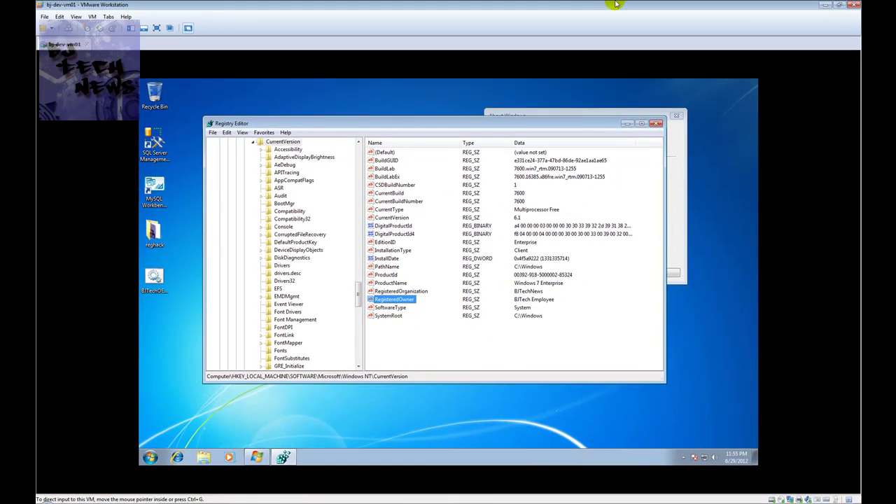
Close Registry Editor and the old About Windows, rerun winver, and move it right.
{"action": "left_click", "coordinate": [678, 127]}
{"action": "left_click", "coordinate": [662, 273]}
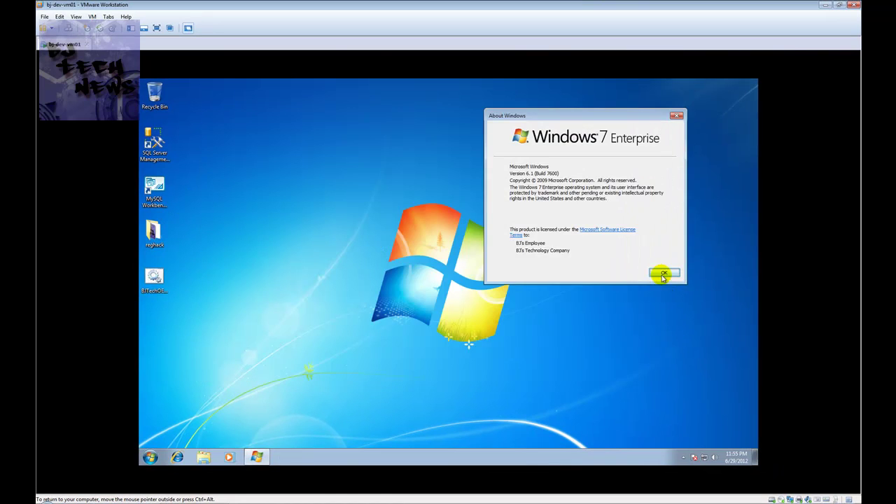
{"action": "left_click", "coordinate": [150, 457]}
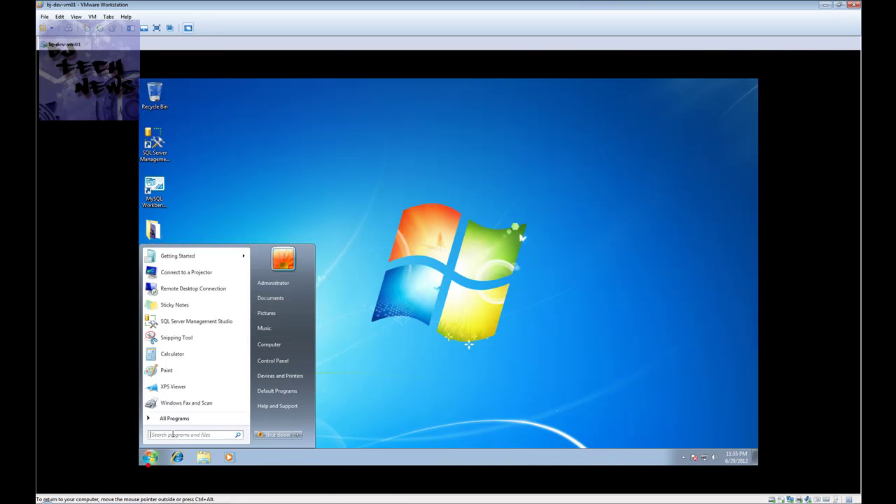
{"action": "left_click", "coordinate": [171, 434]}
{"action": "type", "text": "wine"}
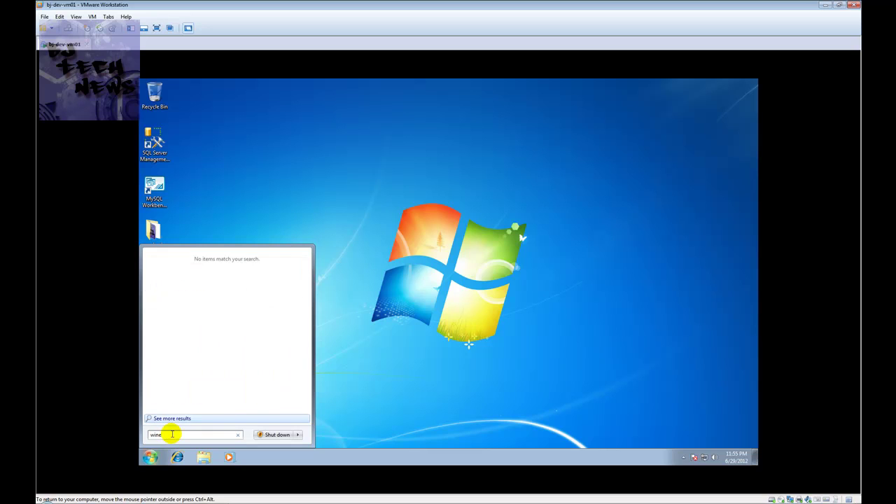
{"action": "key", "text": "BackSpace"}
{"action": "type", "text": "ver.ex"}
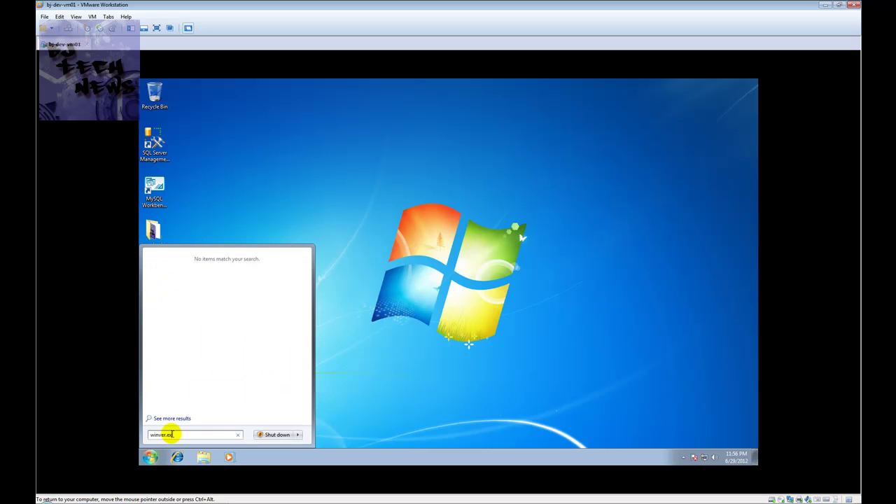
{"action": "key", "text": "Return"}
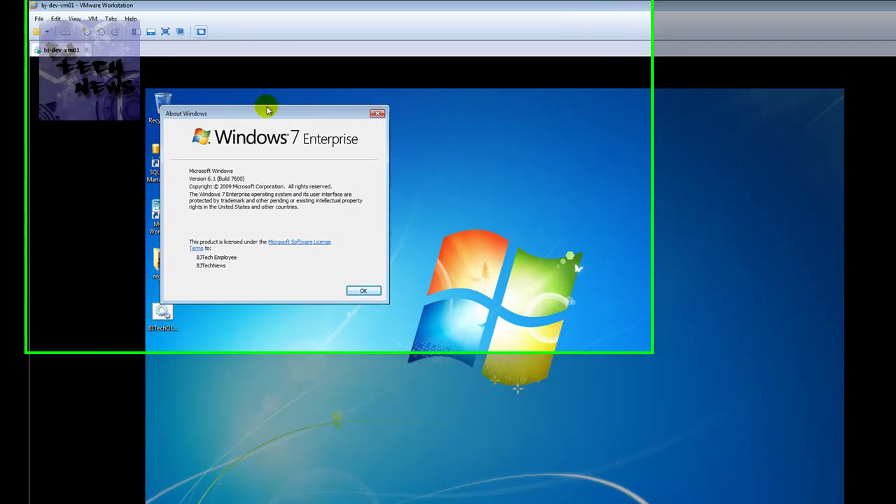
{"action": "left_click_drag", "start_coordinate": [255, 100], "coordinate": [388, 122]}
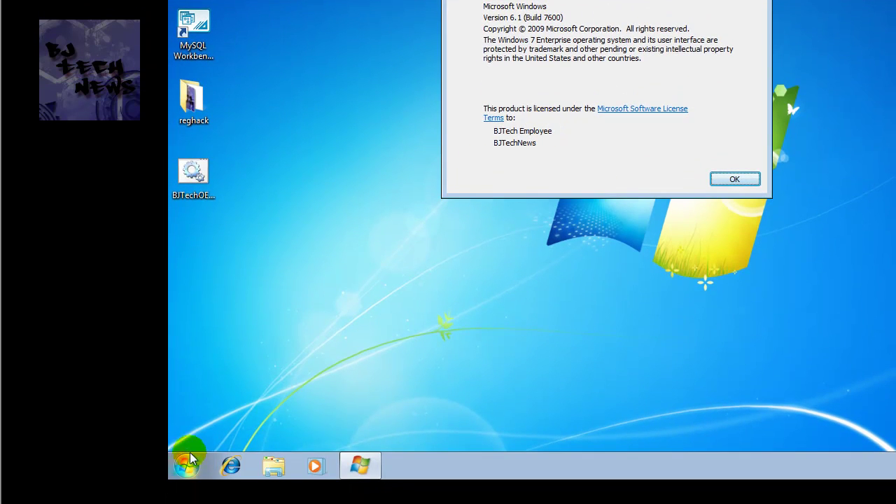
Reopen Registry Editor and select the RegisteredOrganization value in CurrentVersion.
{"action": "left_click", "coordinate": [186, 464]}
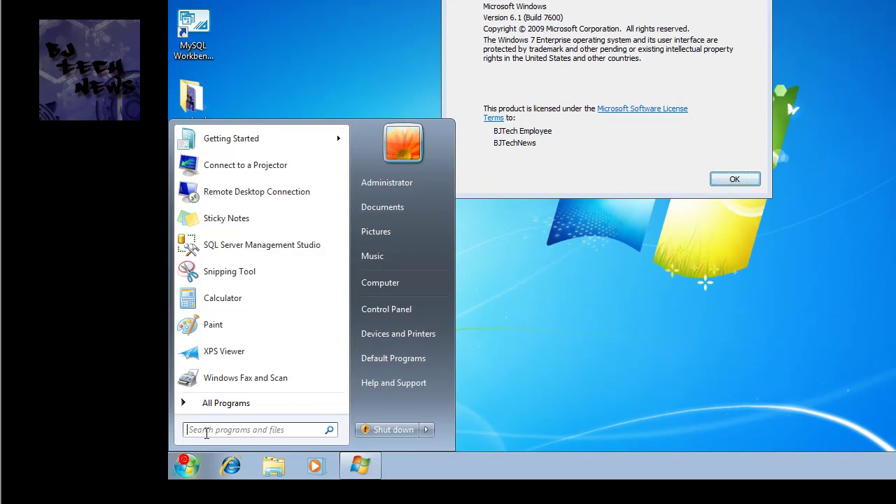
{"action": "left_click", "coordinate": [211, 433]}
{"action": "type", "text": "regedit"}
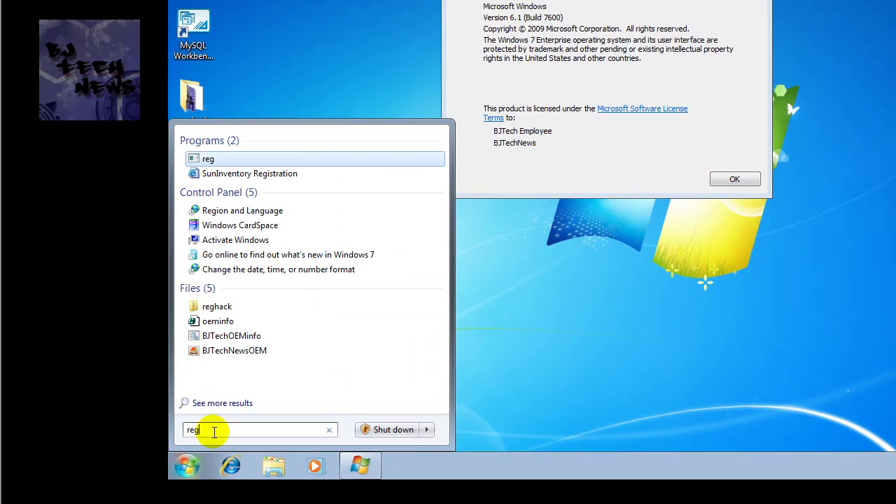
{"action": "key", "text": "Return"}
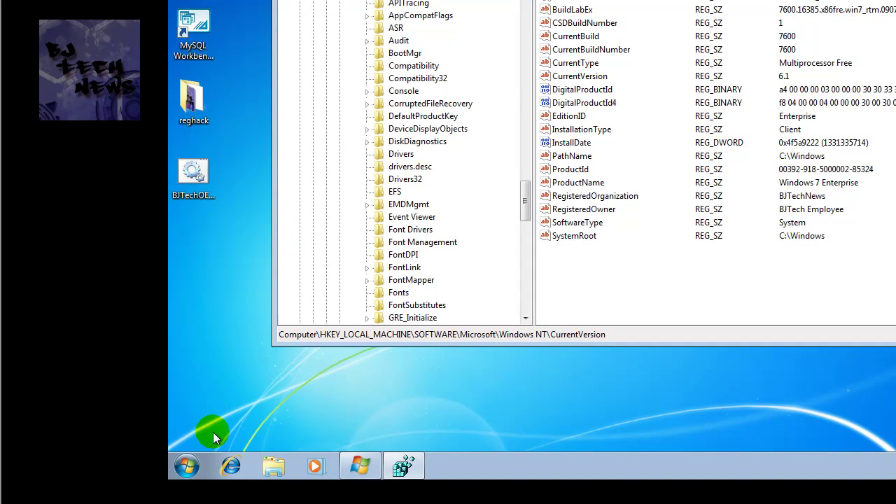
{"action": "left_click", "coordinate": [462, 266]}
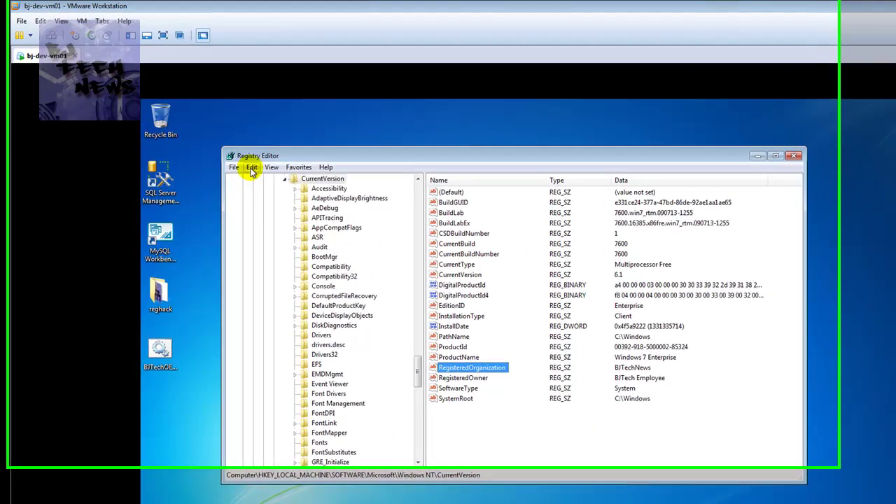
Export the CurrentVersion branch to the Desktop as RegisteredOrg.reg.
{"action": "left_click", "coordinate": [225, 132]}
{"action": "left_click", "coordinate": [262, 207]}
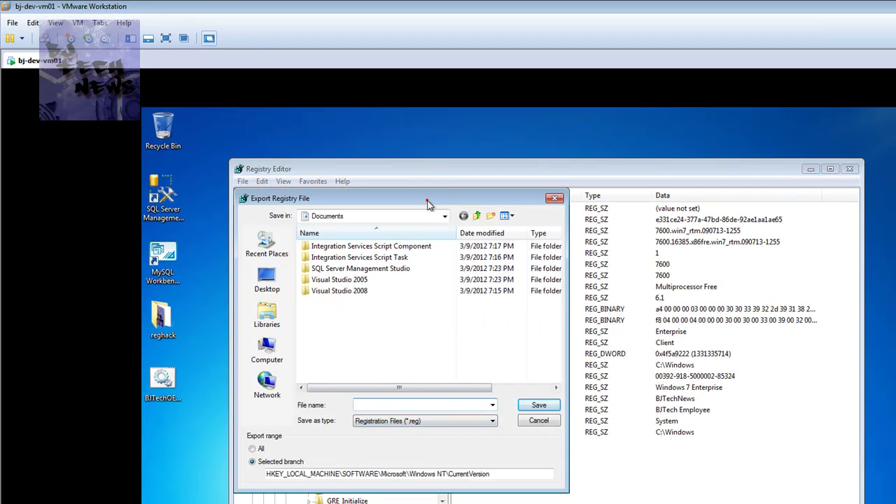
{"action": "left_click_drag", "start_coordinate": [430, 205], "coordinate": [790, 224]}
{"action": "left_click", "coordinate": [625, 297]}
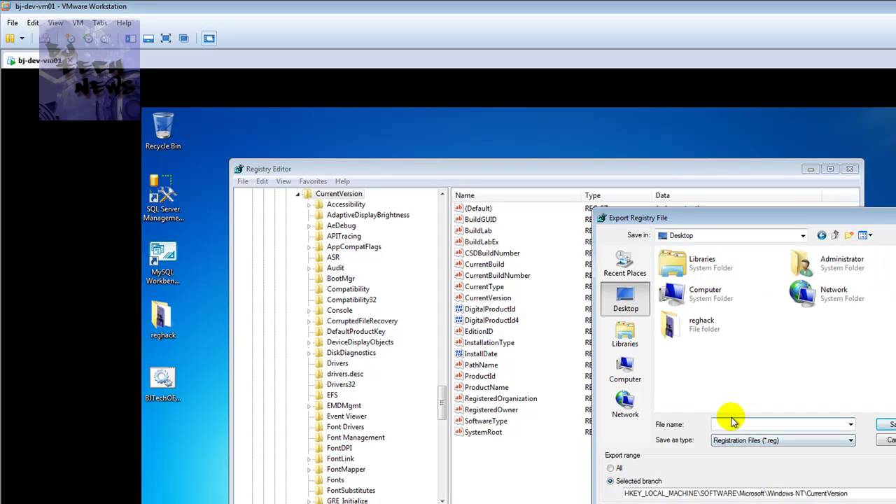
{"action": "type", "text": "R"}
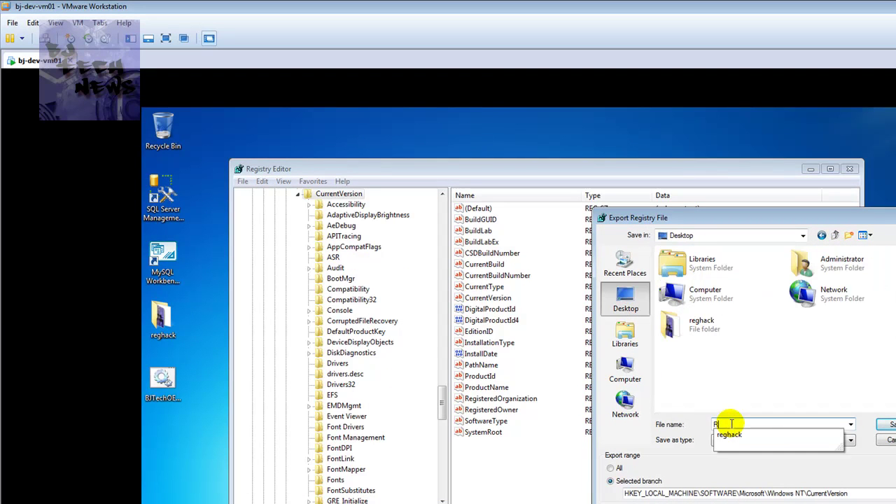
{"action": "type", "text": "egisteredOrg"}
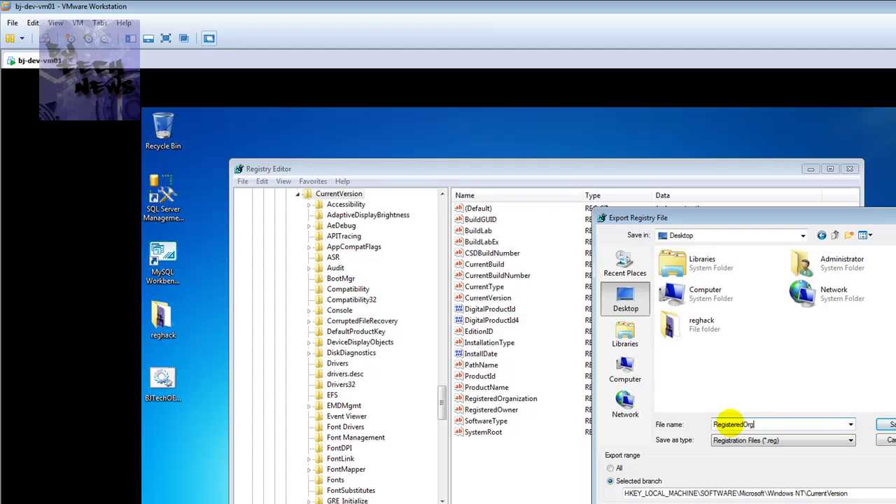
{"action": "key", "text": "Return"}
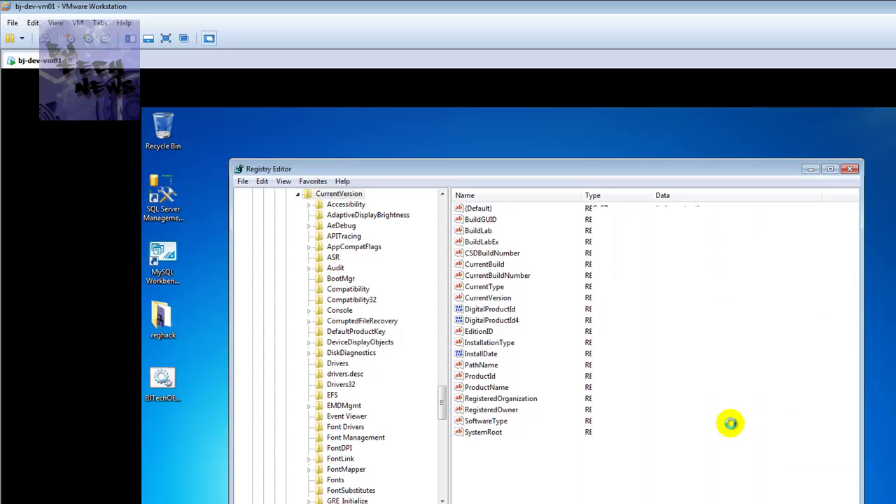
Open the exported RegisteredOrg .reg file in Notepad via Edit.
{"action": "left_click", "coordinate": [509, 412]}
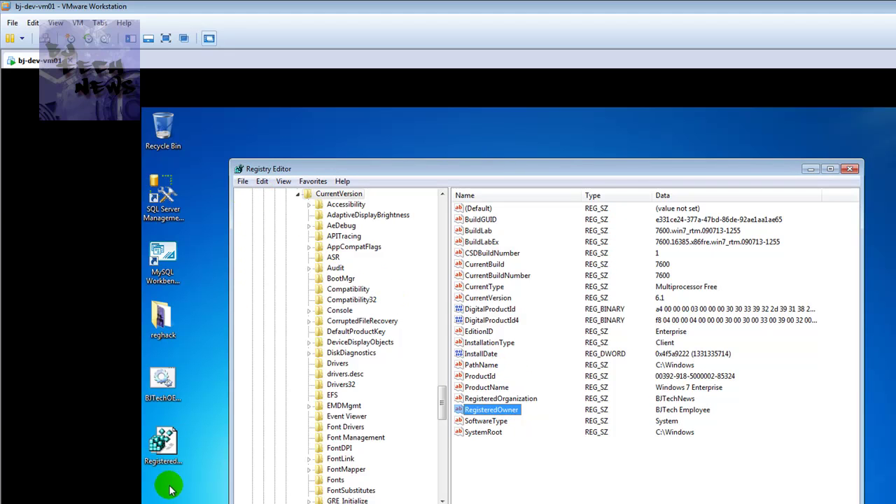
{"action": "right_click", "coordinate": [163, 447]}
{"action": "left_click", "coordinate": [190, 275]}
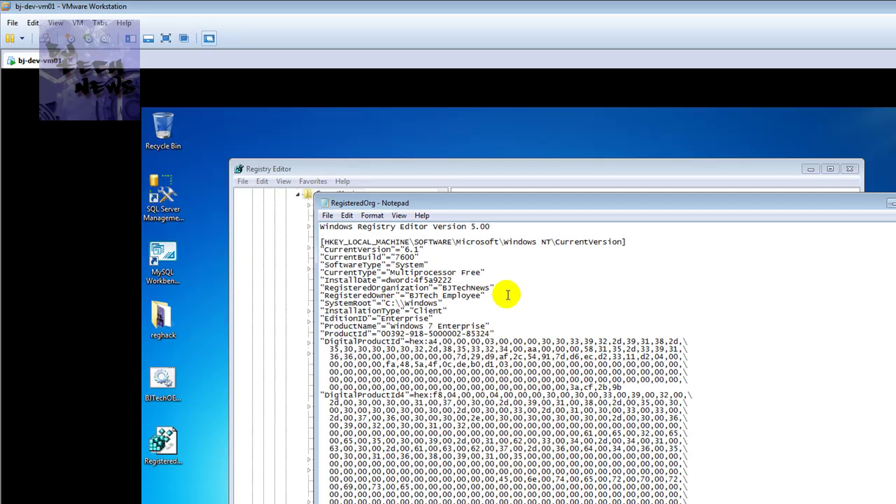
Highlight the RegisteredOrganization and RegisteredOwner lines in the Notepad file.
{"action": "scroll", "coordinate": [465, 342], "scroll_direction": "down", "scroll_amount": 5}
{"action": "left_click", "coordinate": [590, 464], "text": "shift"}
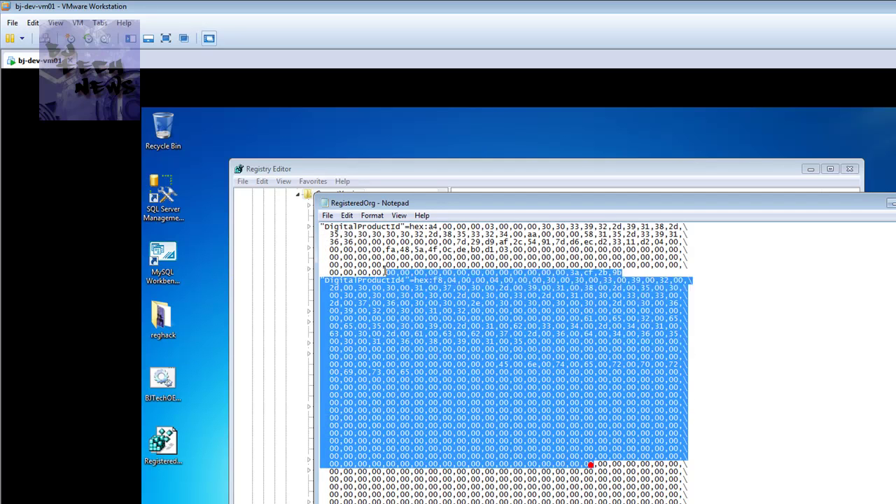
{"action": "scroll", "coordinate": [436, 386], "scroll_direction": "down", "scroll_amount": 1}
{"action": "scroll", "coordinate": [450, 304], "scroll_direction": "up", "scroll_amount": 6}
{"action": "left_click", "coordinate": [472, 292]}
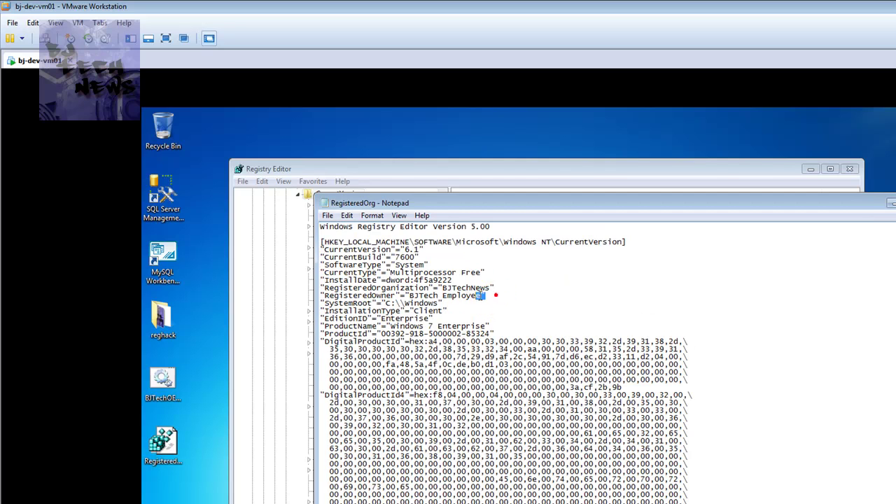
{"action": "left_click_drag", "start_coordinate": [497, 295], "coordinate": [313, 287]}
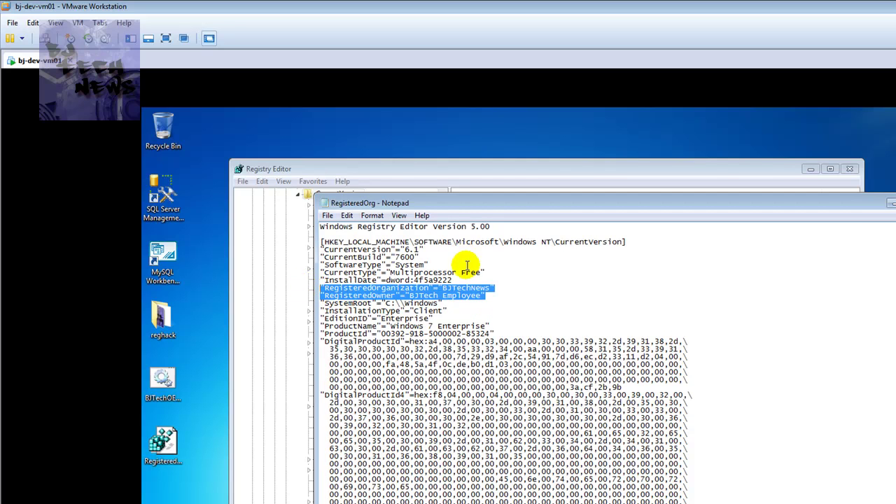
{"action": "left_click_drag", "start_coordinate": [463, 277], "coordinate": [313, 246]}
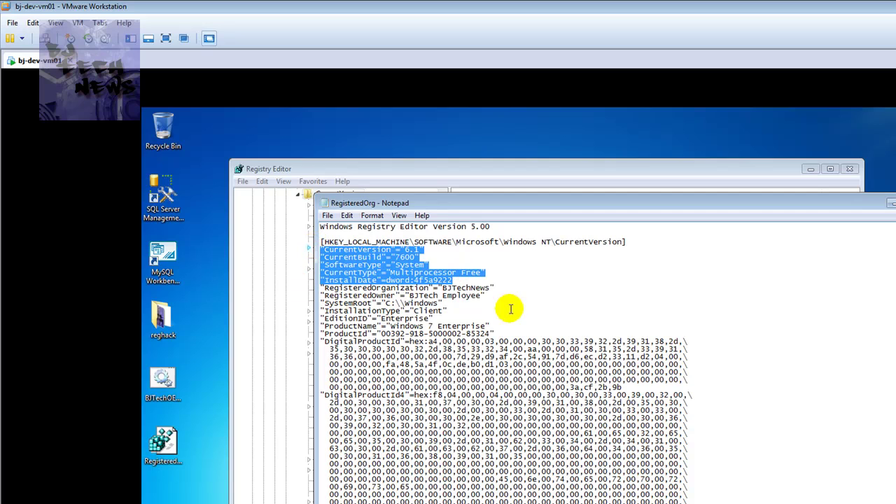
{"action": "left_click_drag", "start_coordinate": [493, 296], "coordinate": [309, 286]}
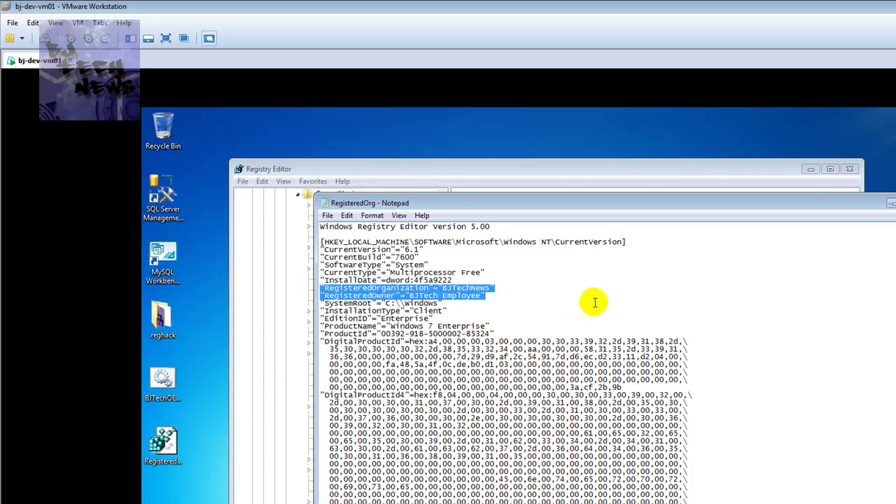
{"action": "left_click_drag", "start_coordinate": [514, 303], "coordinate": [304, 286]}
{"action": "left_click_drag", "start_coordinate": [448, 203], "coordinate": [476, 230]}
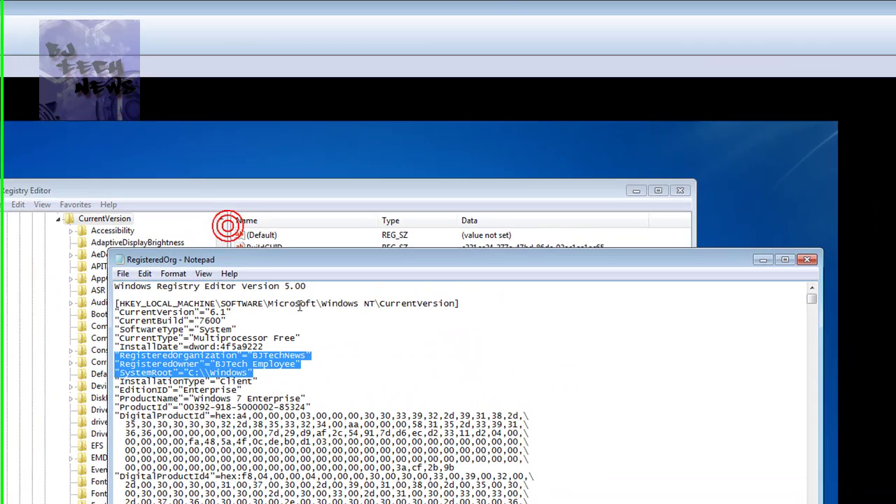